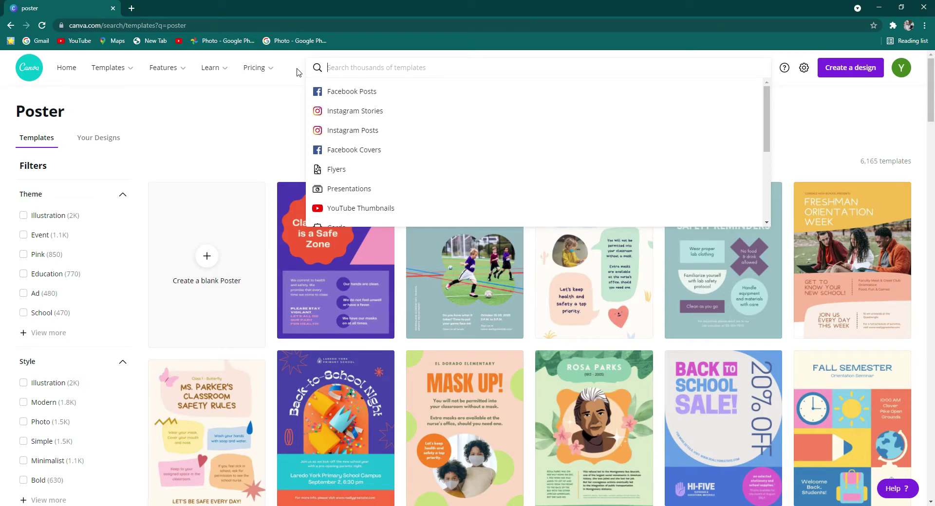
- Search the templates for poster and create a blank Poster design
text(po)
click(342, 210)
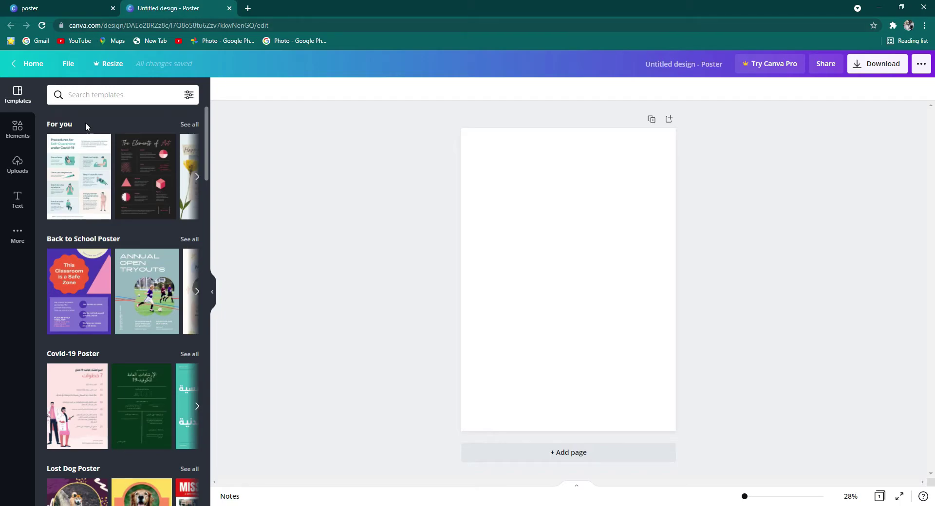
- Add Photos to the editor's side panel and search the elements for grass
click(18, 234)
click(18, 132)
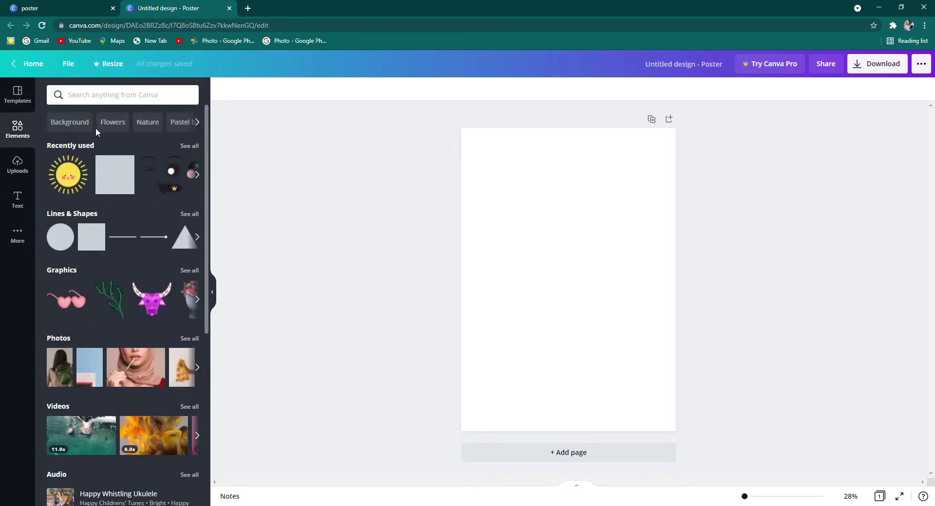
click(17, 235)
click(63, 161)
click(110, 95)
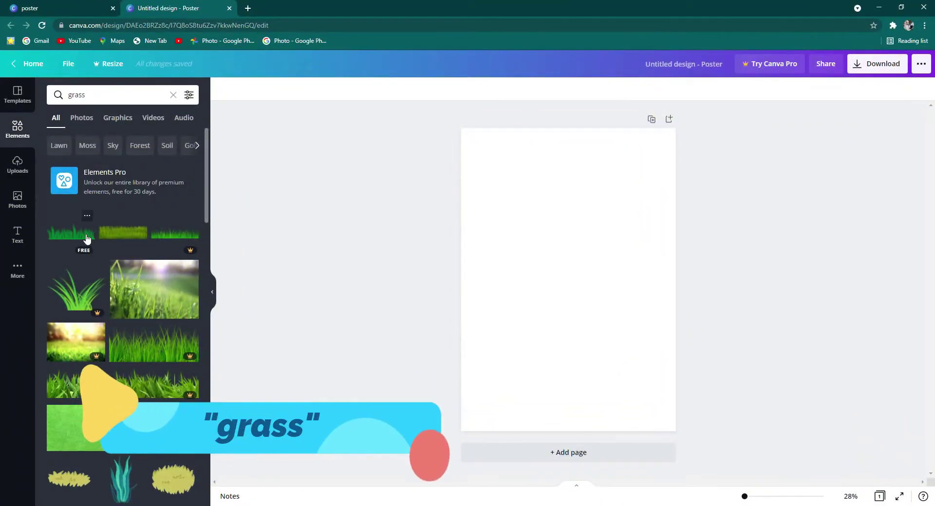
- Add the free green grass graphic, enlarge it to nearly the page width and align it with the page's lower edge
click(123, 233)
key(Delete)
click(71, 233)
drag(612, 267, 715, 232)
drag(629, 276, 576, 412)
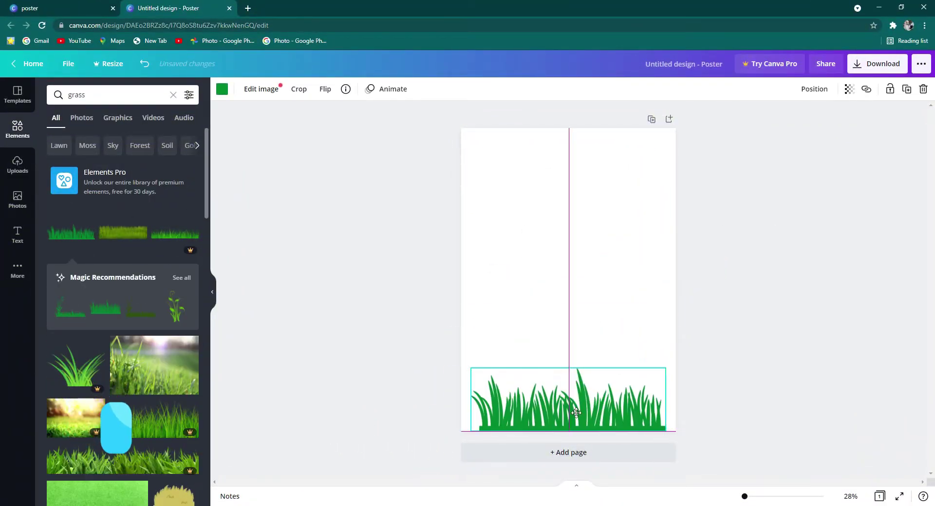
- Search the elements for flowers and place the row of pink, red and yellow flowers over the grass
click(97, 95)
text(flowers)
key(Return)
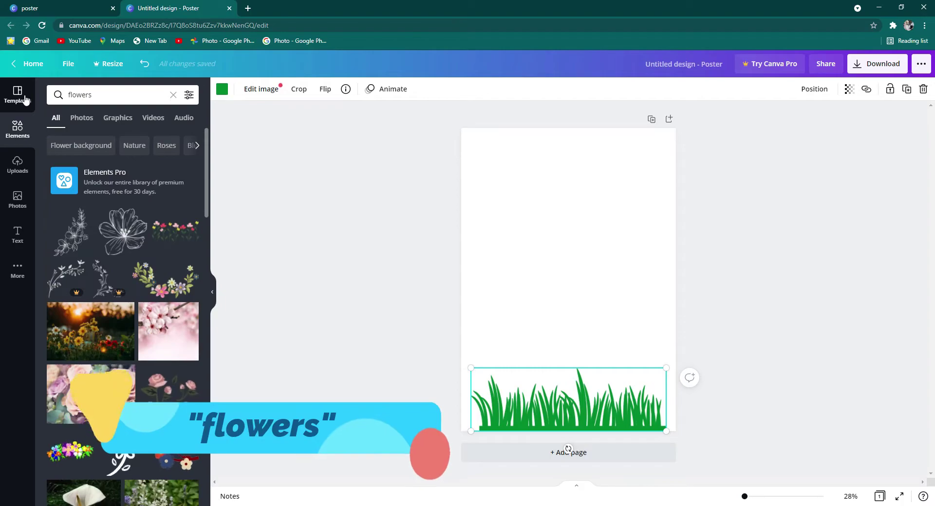
click(178, 238)
drag(612, 297, 583, 389)
- Search the elements for bees, then add the animated striped bee and shrink it above the flowers
click(141, 95)
text(bees)
key(Return)
scroll(146, 244, down, 3)
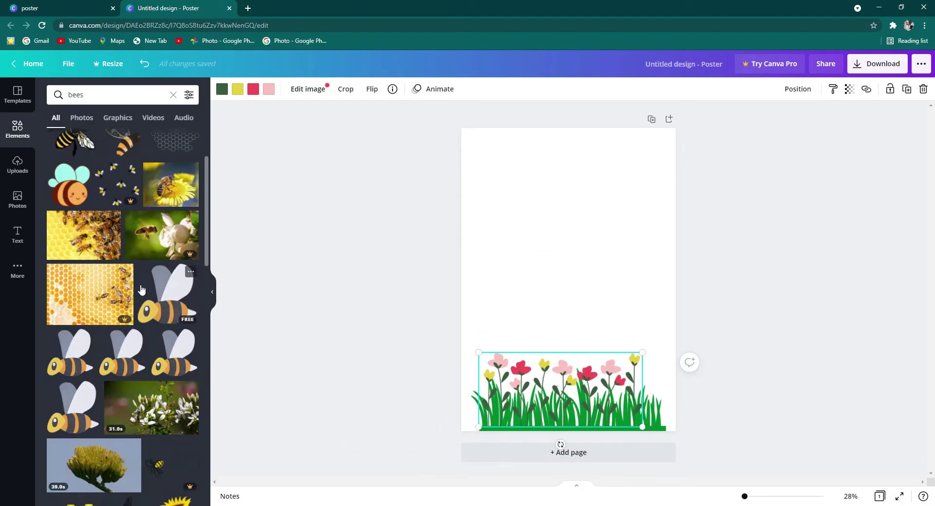
click(157, 260)
drag(654, 368, 583, 294)
drag(535, 266, 605, 286)
- Add more copies of the animated bee, shrinking and arranging them to make one small and three larger bees
click(166, 245)
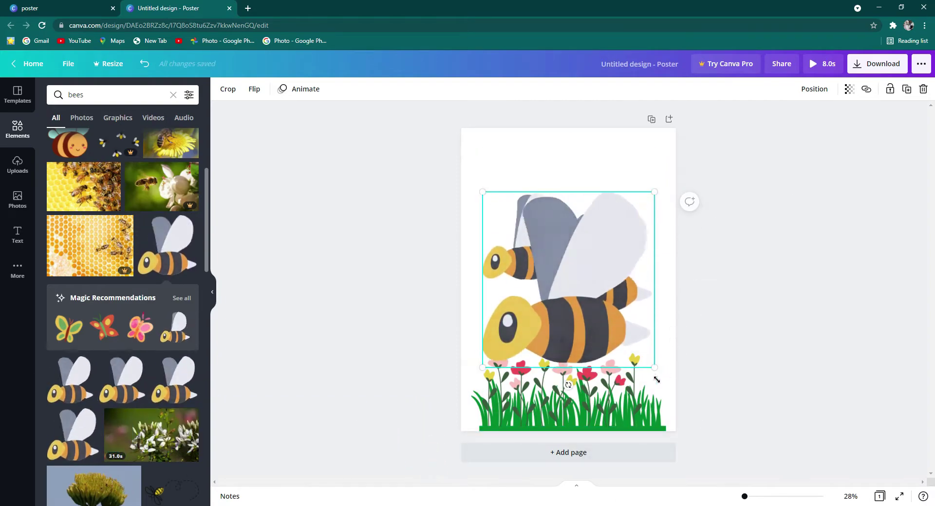
drag(654, 368, 517, 226)
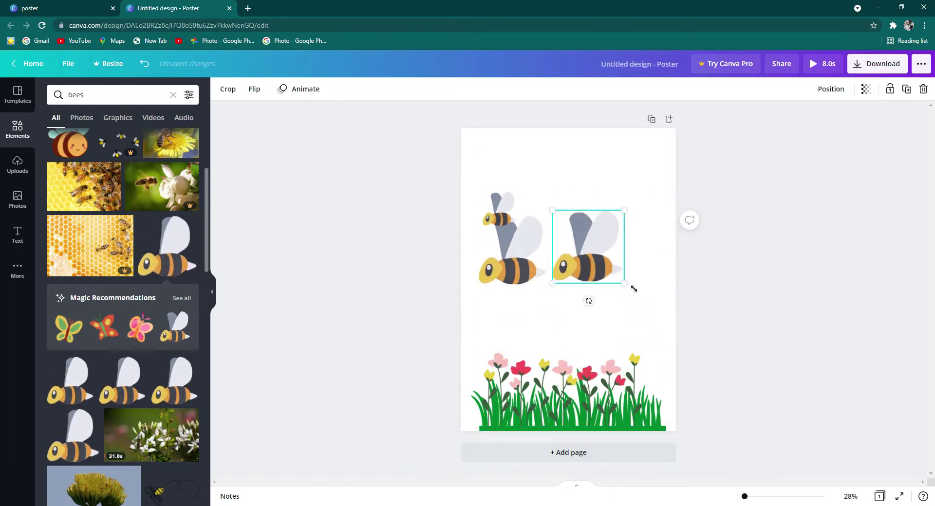
click(71, 380)
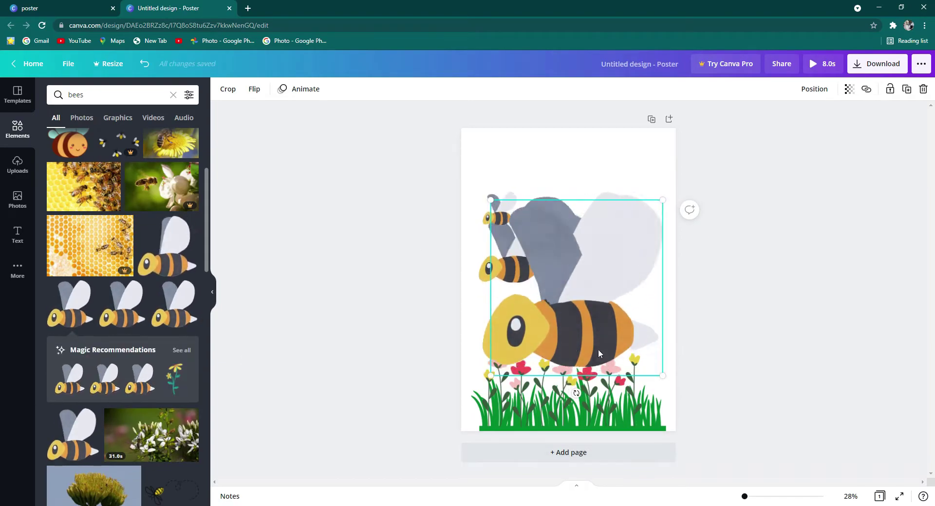
click(440, 371)
click(570, 341)
drag(654, 368, 568, 280)
drag(524, 263, 612, 302)
drag(521, 281, 597, 214)
click(499, 214)
- Search the elements for beehive and place the branch with the hanging hive in the page's upper-left corner, tilted slightly
click(142, 95)
key(BackSpace)
key(BackSpace)
key(BackSpace)
key(BackSpace)
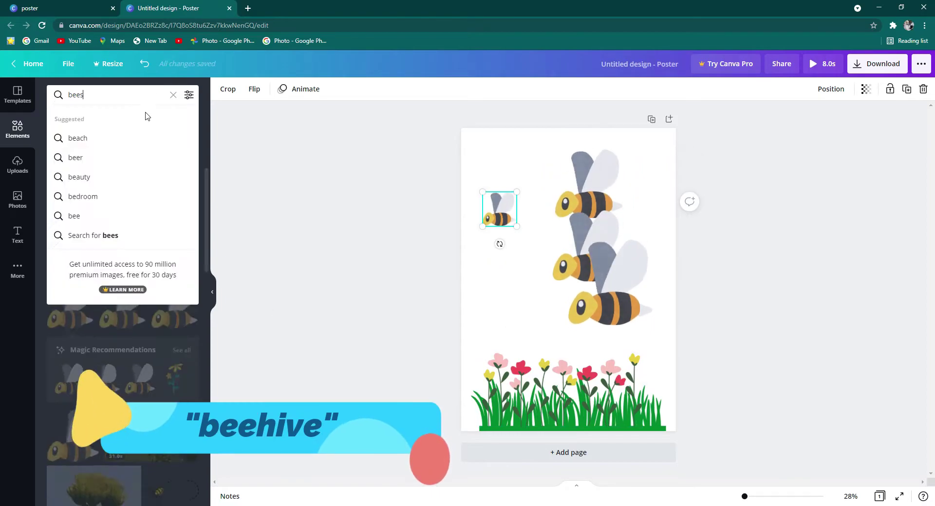
text(be)
text(ehive)
key(Return)
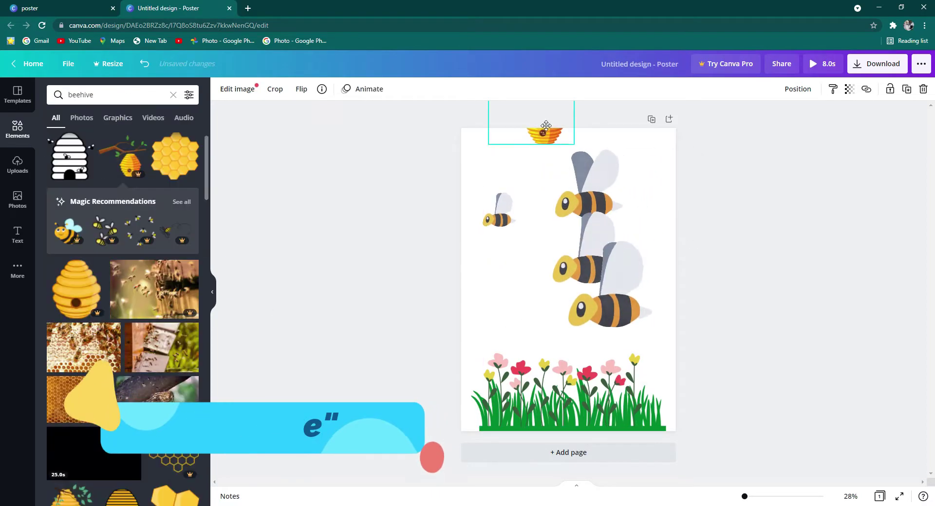
drag(543, 128, 516, 183)
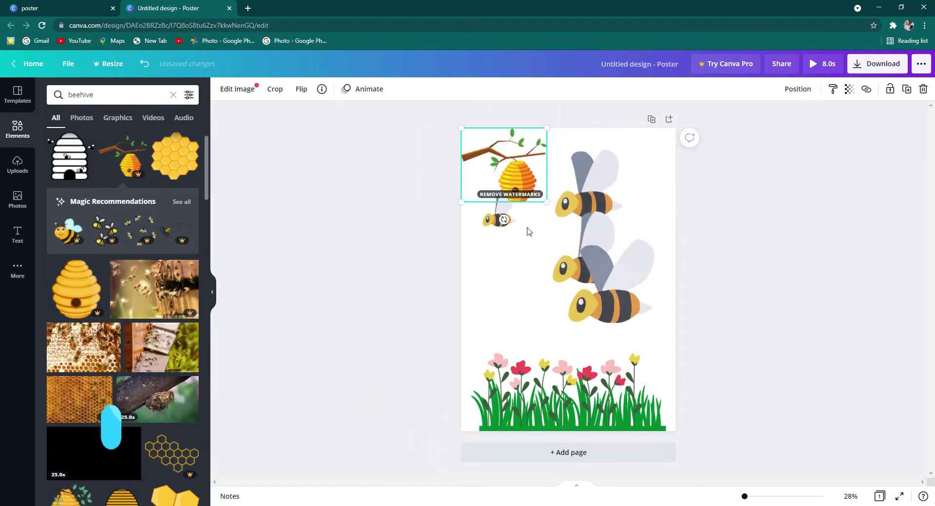
drag(503, 219, 511, 218)
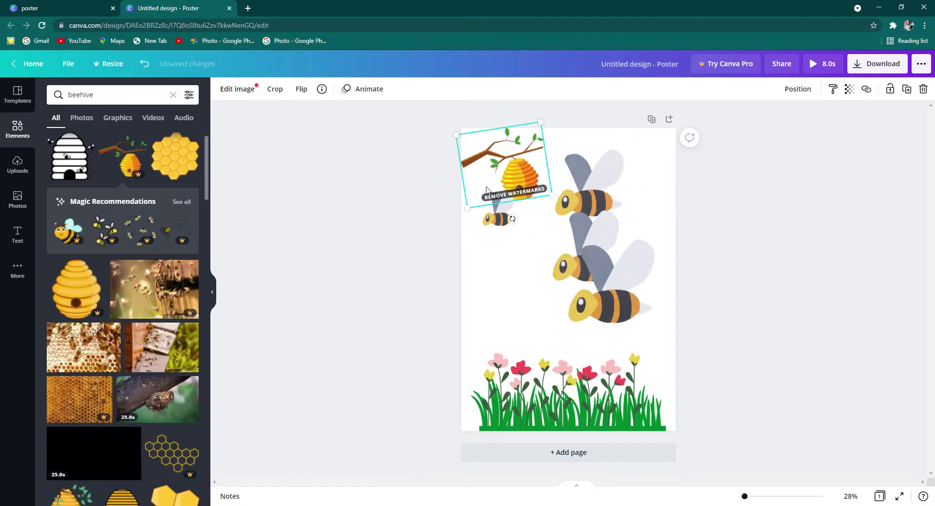
- Enlarge the beehive branch, place the small bee beneath it and spread the larger bees above the flowers
right_click(515, 167)
click(545, 267)
drag(521, 179, 531, 247)
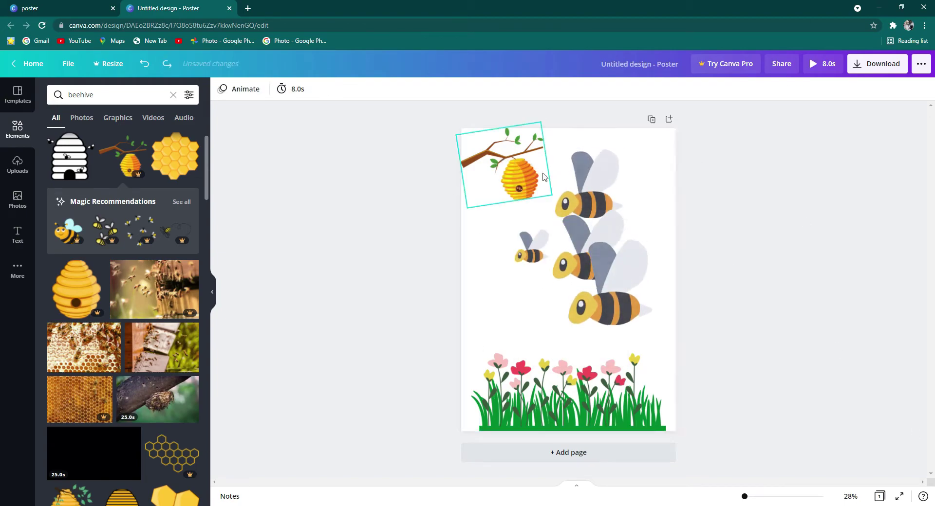
click(541, 177)
drag(470, 210, 487, 192)
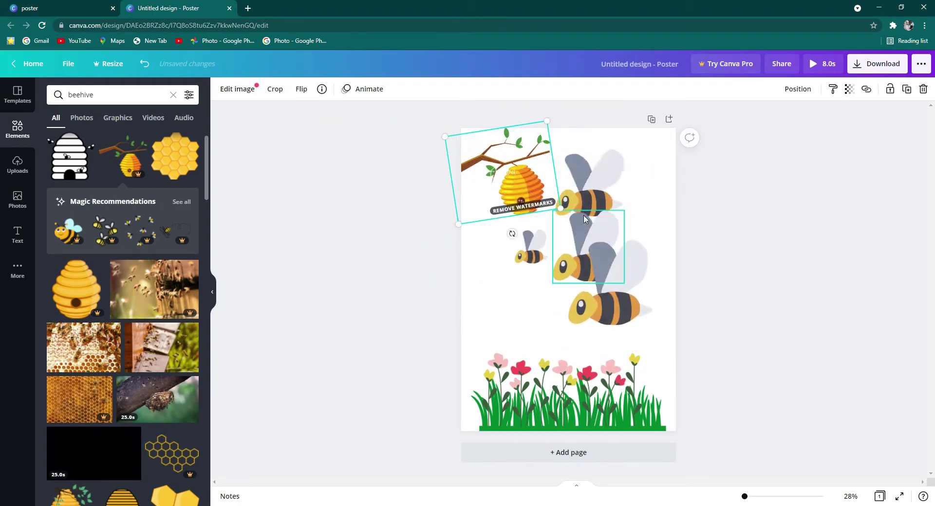
drag(587, 200, 535, 331)
click(618, 282)
click(480, 420)
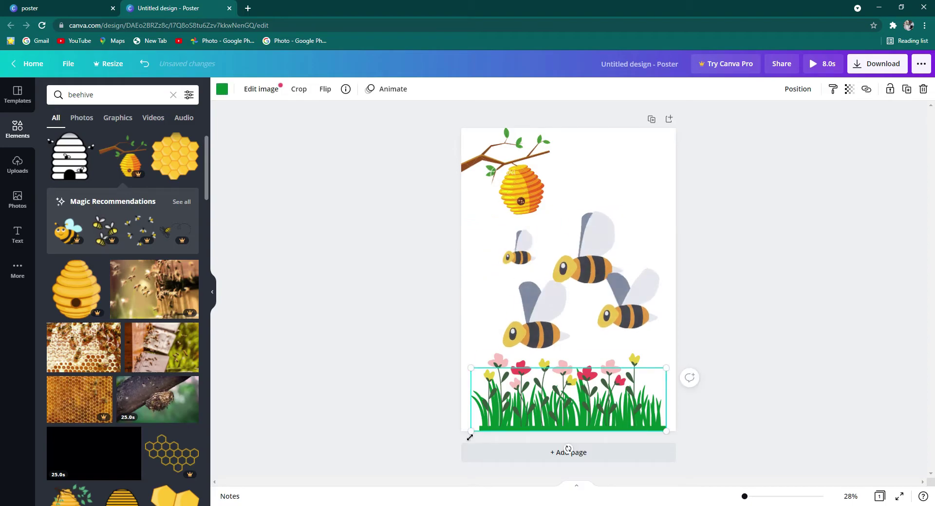
- Search the elements for beekeeper
click(107, 94)
key(BackSpace)
key(BackSpace)
key(BackSpace)
key(BackSpace)
text(k)
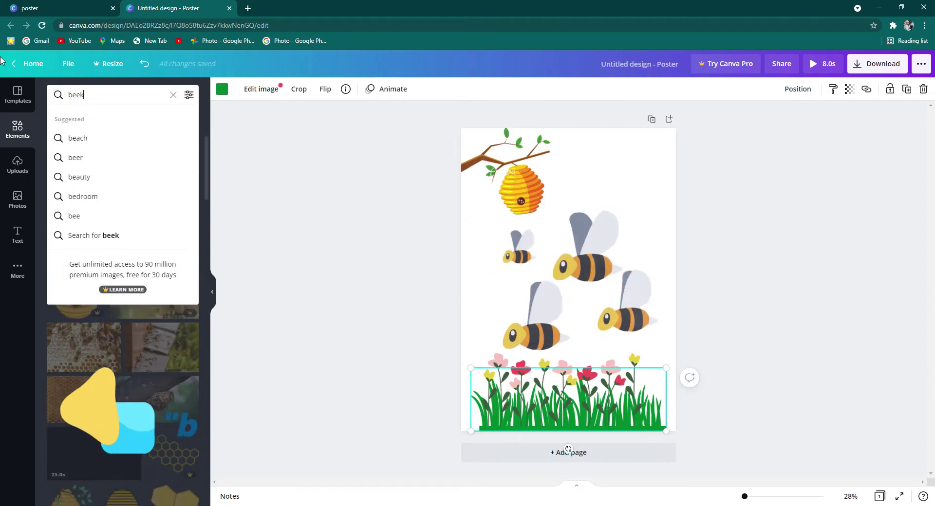
text(eeper)
key(Return)
- Limit the results to graphics and place the beekeeper in the brown coat at the page's lower left
scroll(101, 374, down, 10)
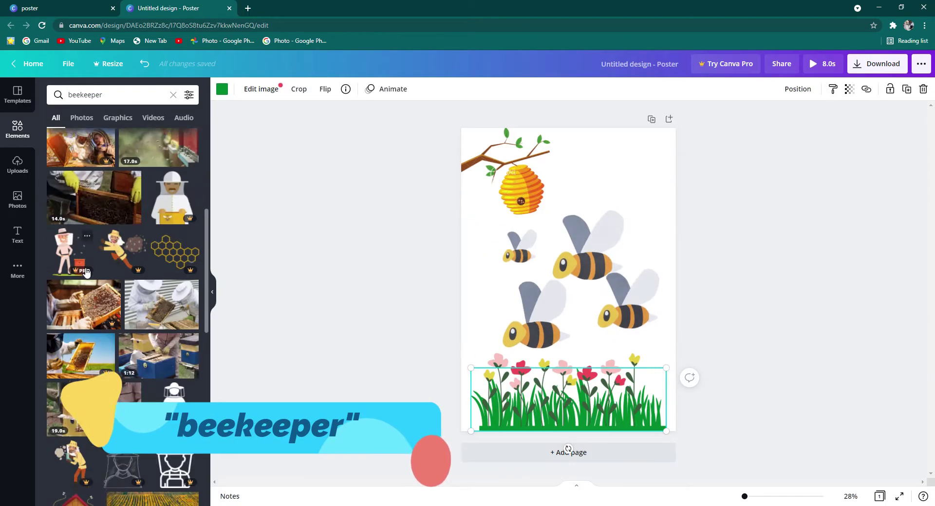
scroll(101, 374, down, 5)
click(117, 118)
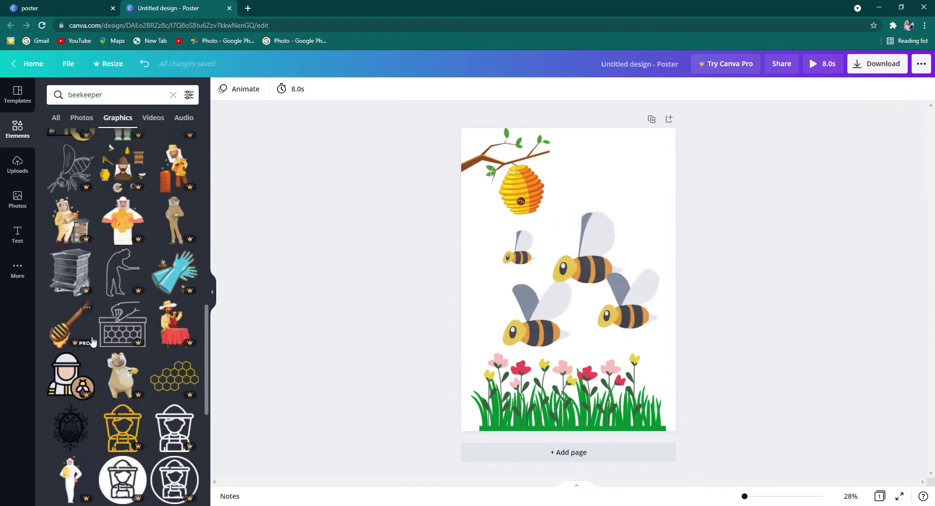
scroll(122, 292, down, 5)
drag(71, 288, 509, 361)
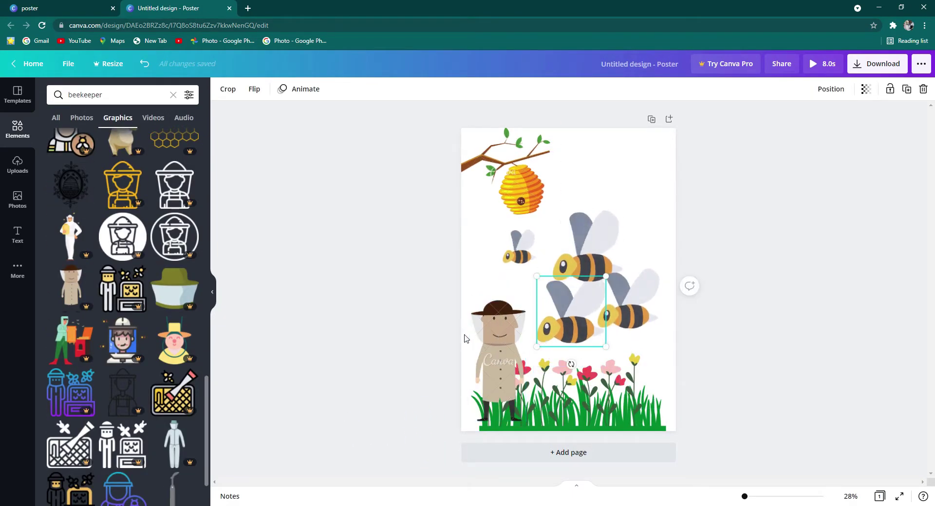
- Widen the grass across the page and shift the flowers and beekeeper to fit the scene
click(643, 414)
drag(666, 369, 678, 366)
drag(603, 426, 589, 424)
mouse_move(587, 375)
mouse_down()
mouse_move(604, 379)
mouse_move(604, 368)
mouse_up()
drag(498, 361, 495, 364)
- Search the elements for sun and place the glowing sun graphic, enlarged and partly cropped, in the page's upper-right corner
click(672, 185)
text(sun)
key(Return)
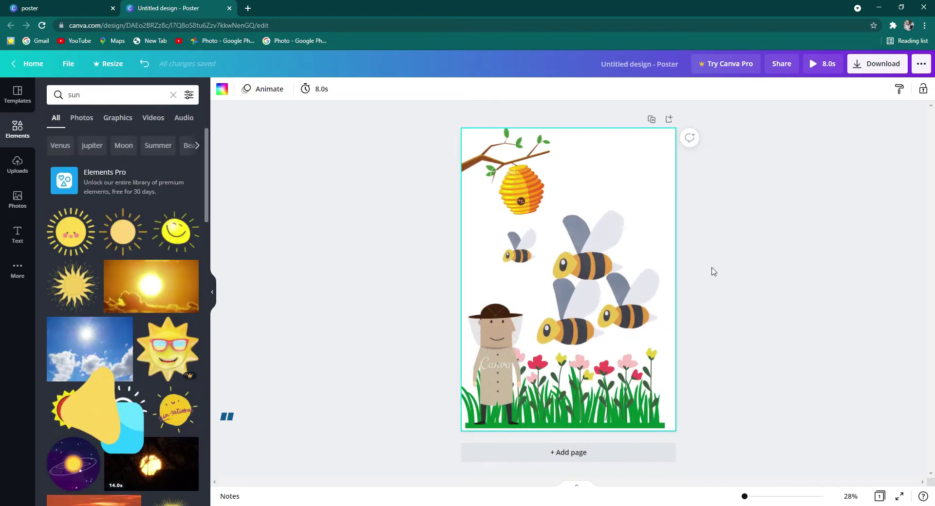
scroll(121, 292, down, 5)
click(123, 248)
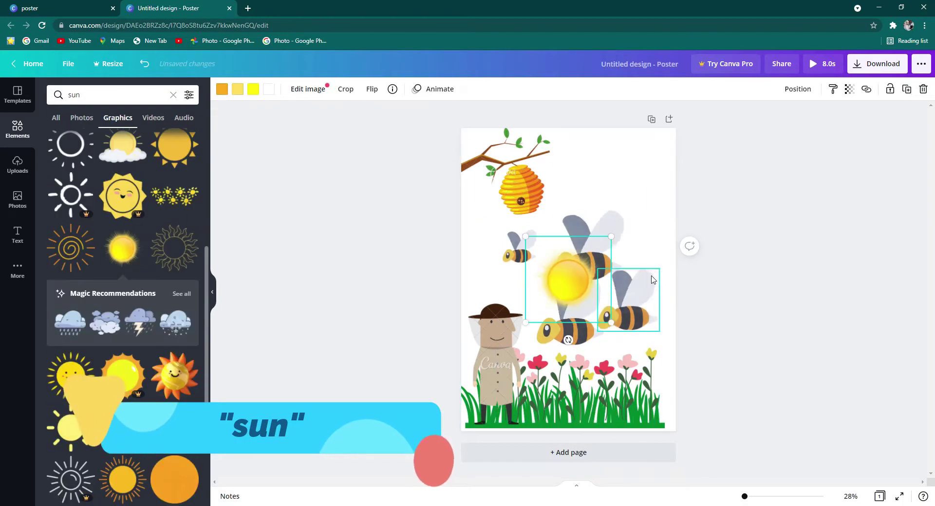
drag(648, 354, 658, 145)
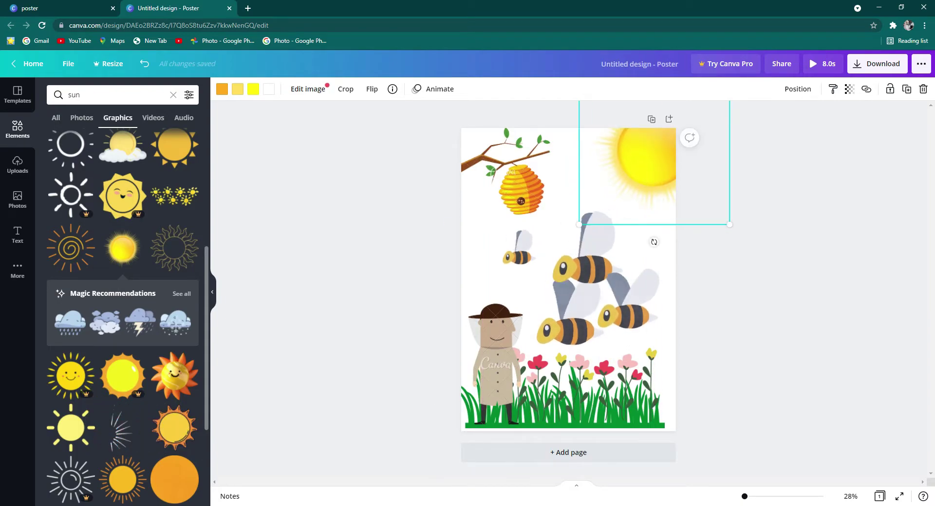
- Add a second page and place the rainy cloud graphic on it, enlarged across the upper half
click(568, 452)
click(70, 322)
scroll(615, 395, up, 1)
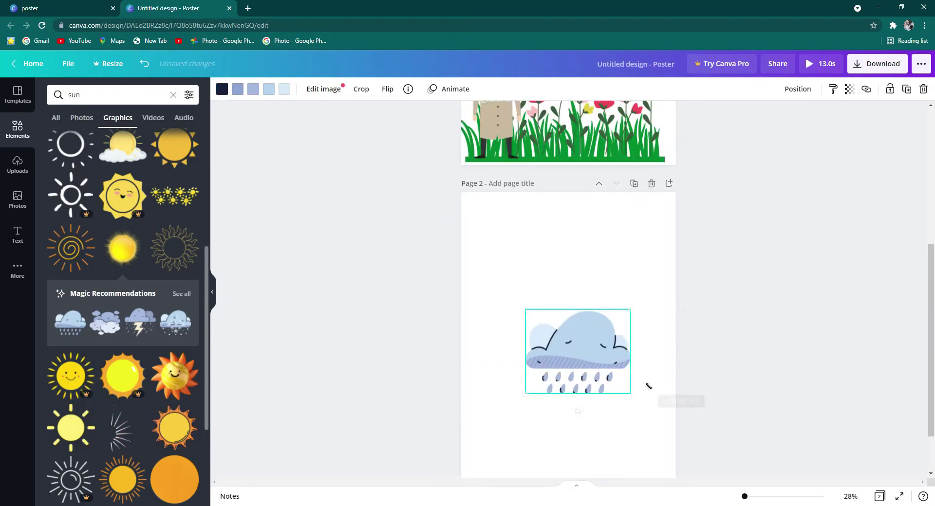
drag(648, 386, 582, 267)
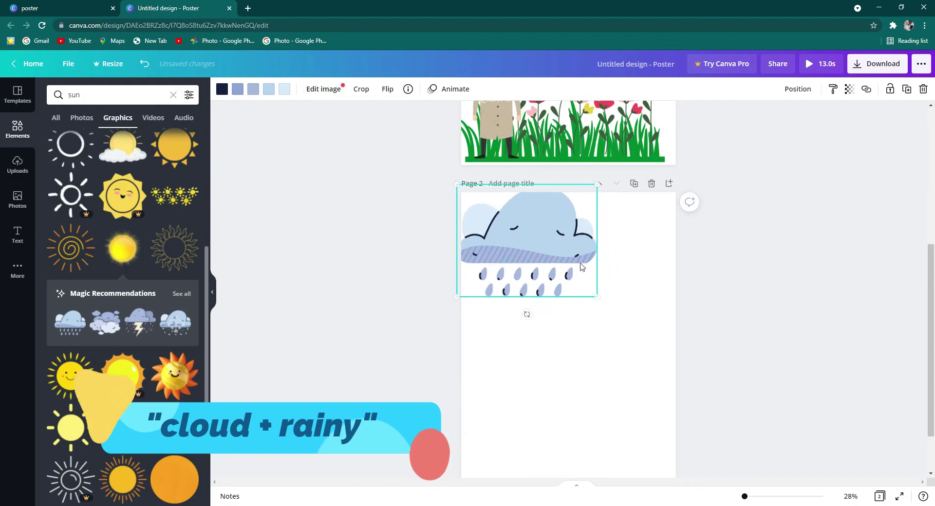
drag(607, 301, 701, 304)
drag(644, 301, 661, 301)
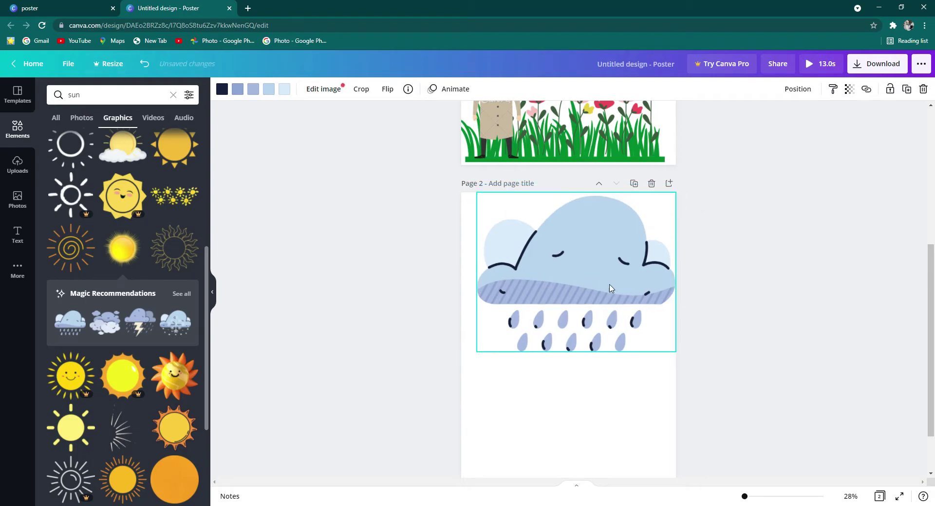
- Select all four bees on page 1 and group them
scroll(545, 292, up, 5)
drag(499, 243, 628, 317)
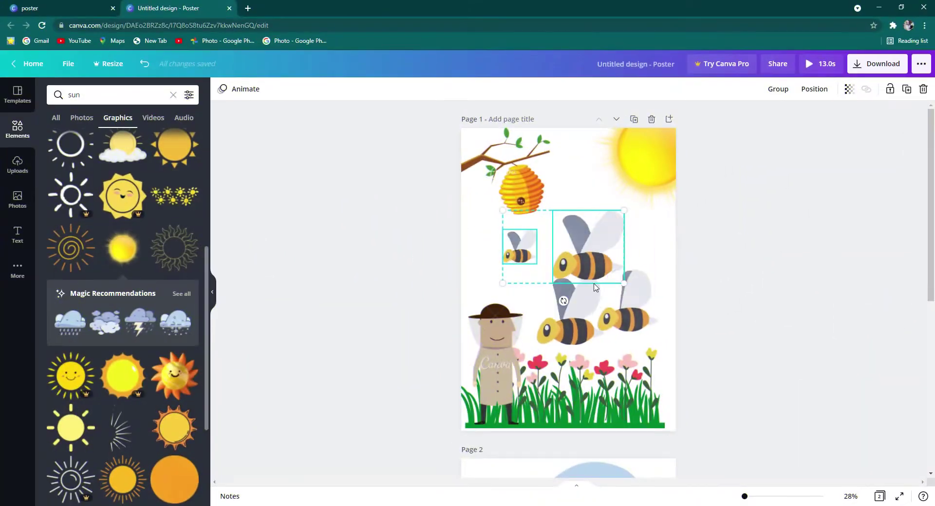
shift+click(594, 288)
shift+click(615, 303)
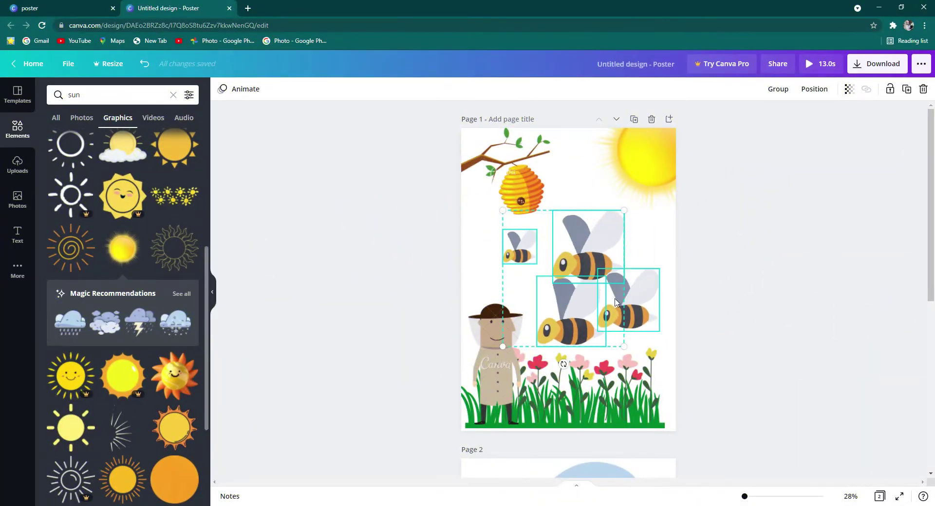
click(775, 90)
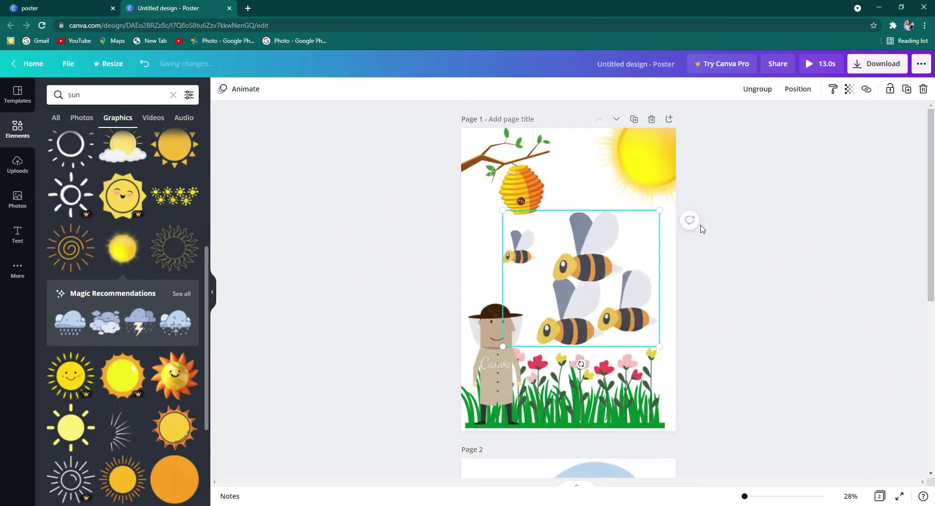
- Copy the bee group to page 2 and move it down below the rain cloud
right_click(616, 256)
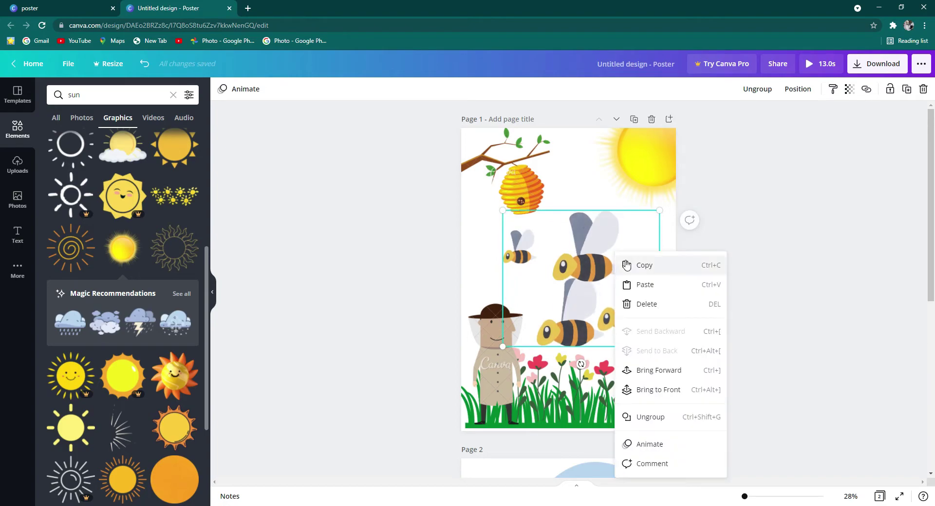
click(667, 267)
scroll(755, 265, down, 7)
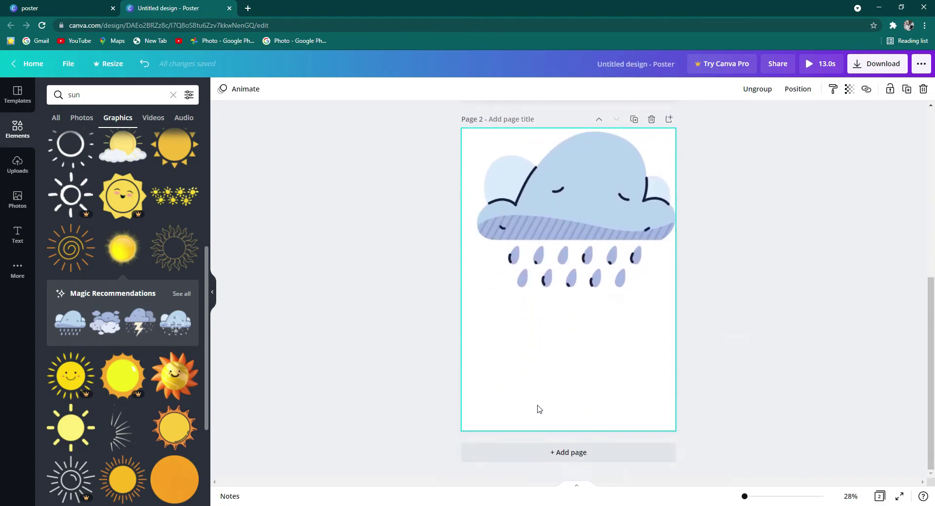
key(ctrl+v)
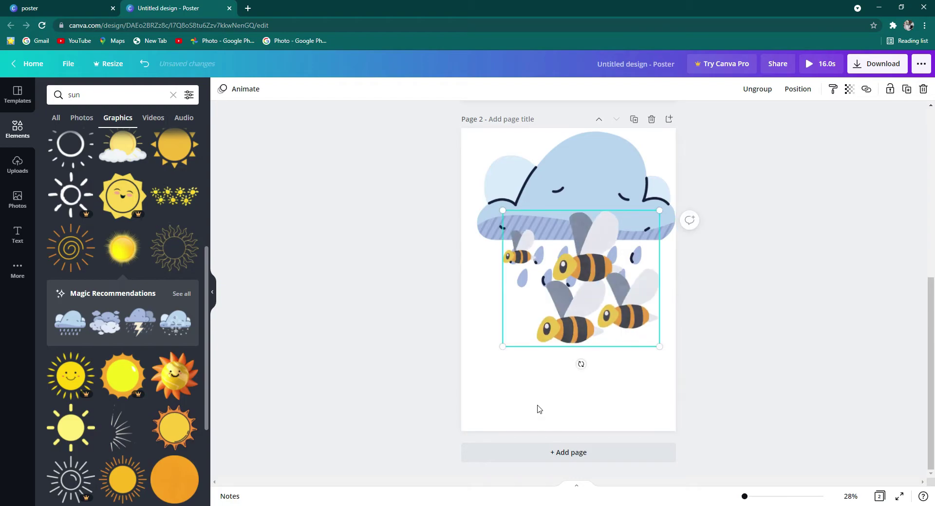
drag(597, 345, 583, 413)
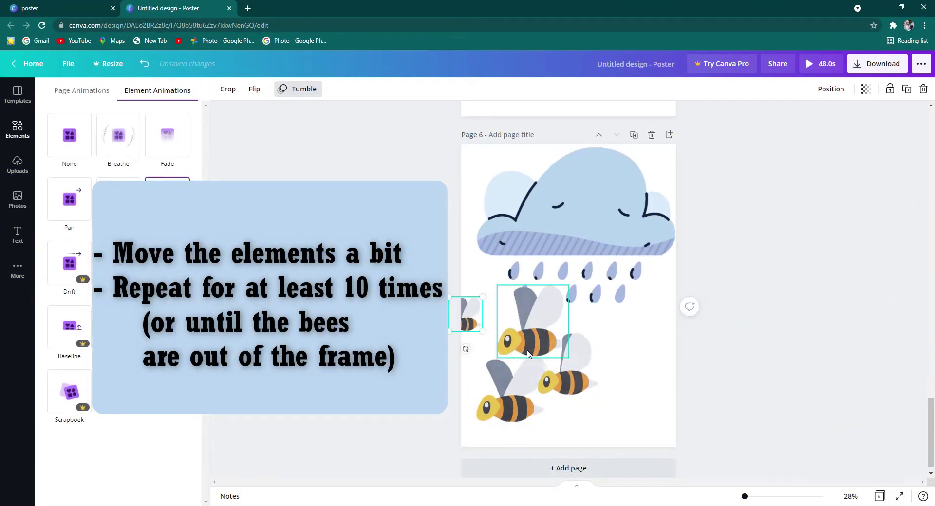
- Duplicate the last rain cloud page repeatedly from page 6 on, shifting the bees farther left and out of the frame on each copy
click(633, 134)
drag(531, 348, 514, 336)
click(634, 135)
drag(463, 320, 458, 319)
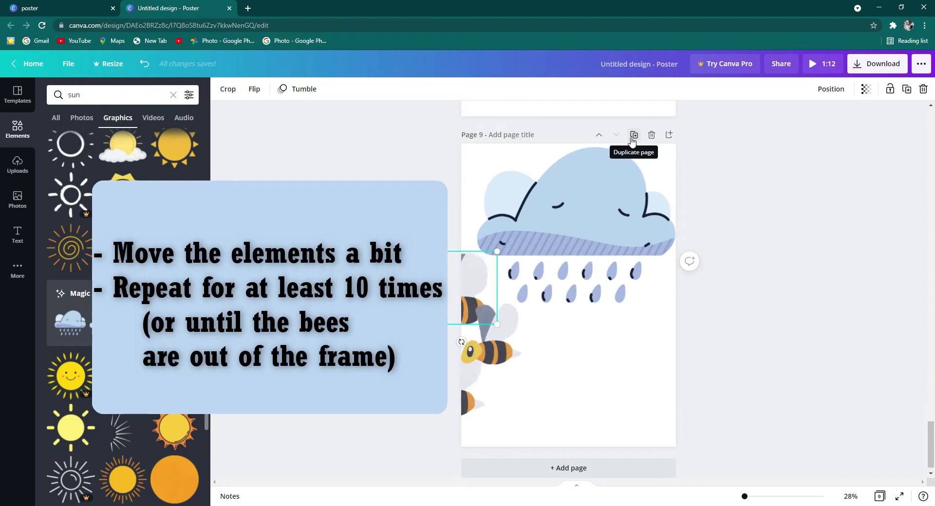
click(634, 135)
drag(492, 348, 463, 349)
drag(475, 306, 448, 306)
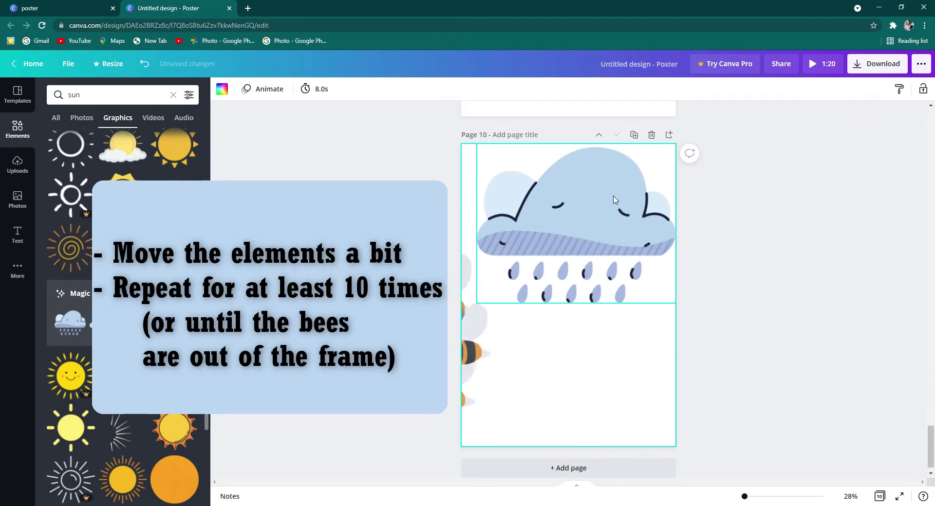
click(634, 135)
drag(489, 356, 482, 355)
click(633, 135)
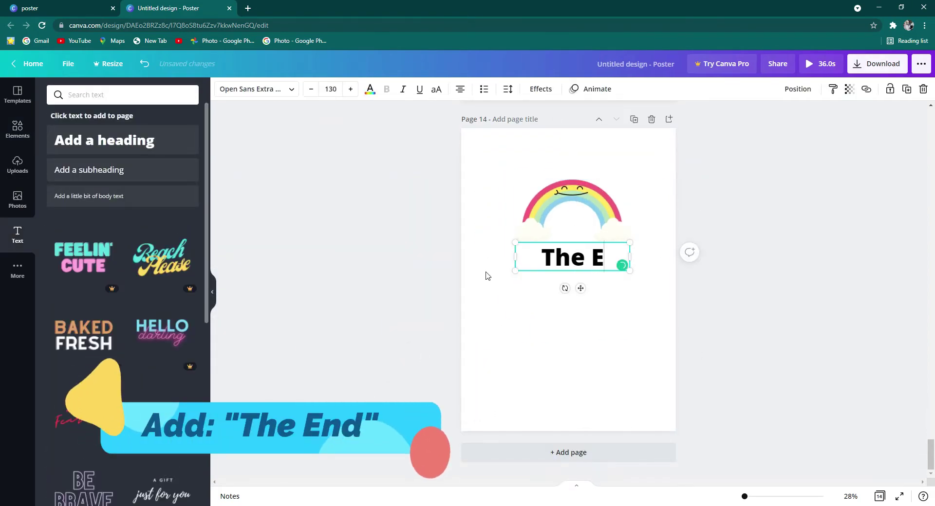
- Complete the heading below the rainbow on page 14 so it reads "The End"
text(nd)
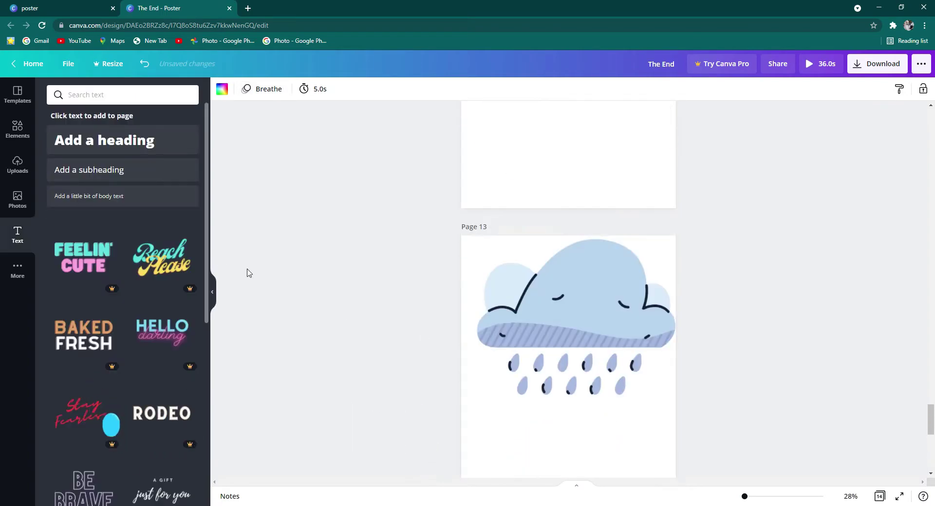
- Open the audio library and add the Safety Net track from the Bright tracks to the design
click(18, 269)
click(110, 120)
scroll(122, 292, down, 5)
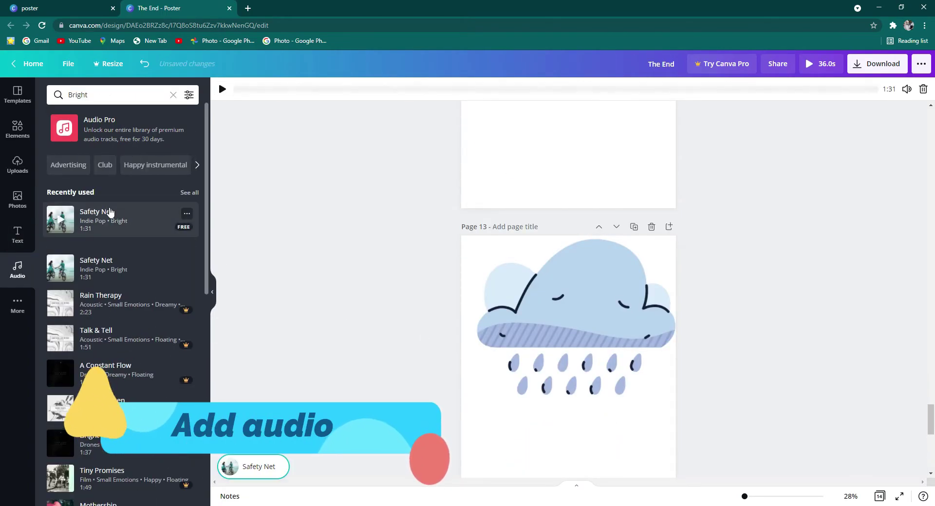
click(110, 212)
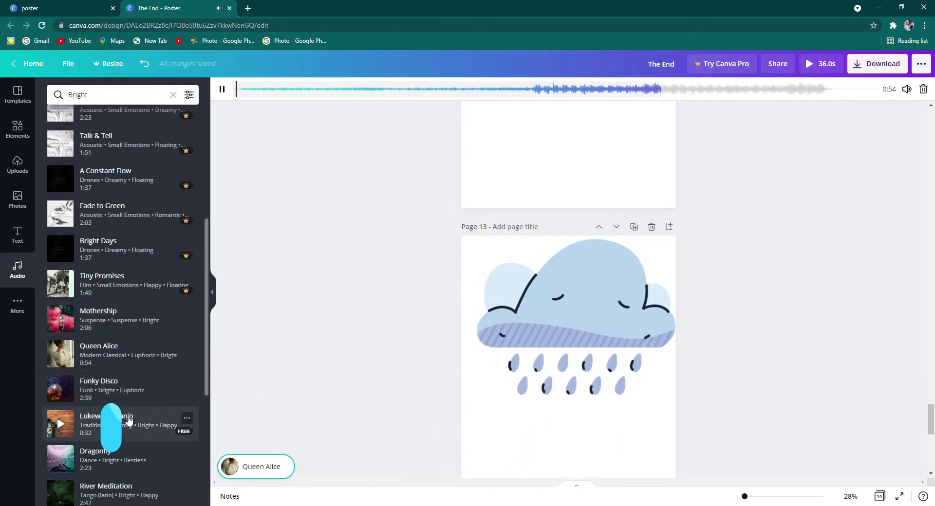